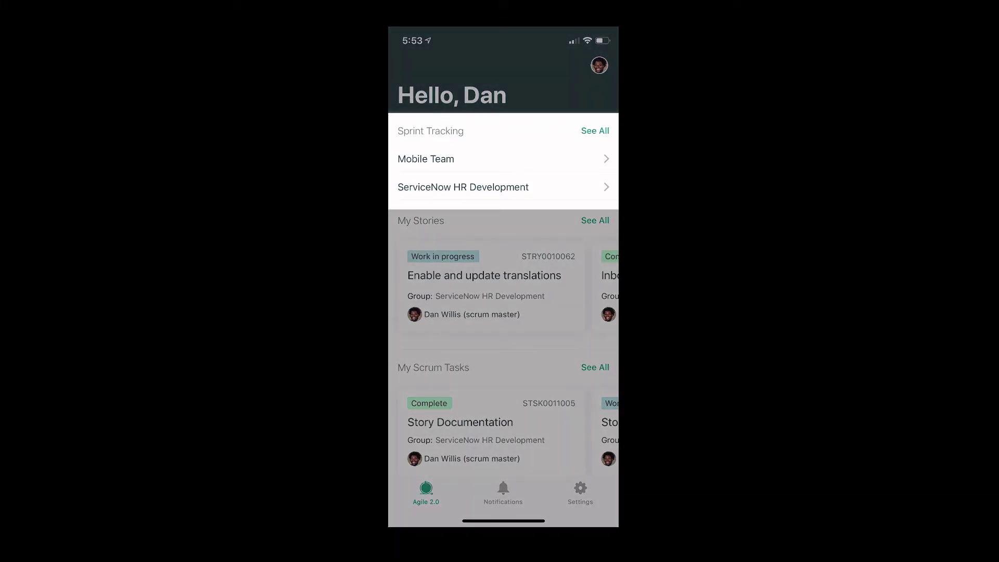
scroll(503, 312, "down", 3)
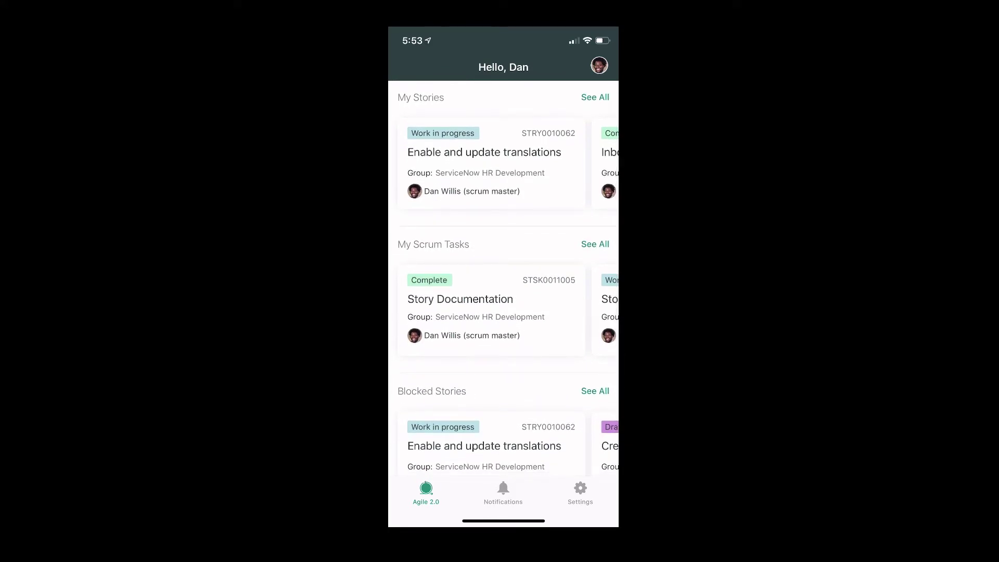
scroll(504, 313, "down", 1)
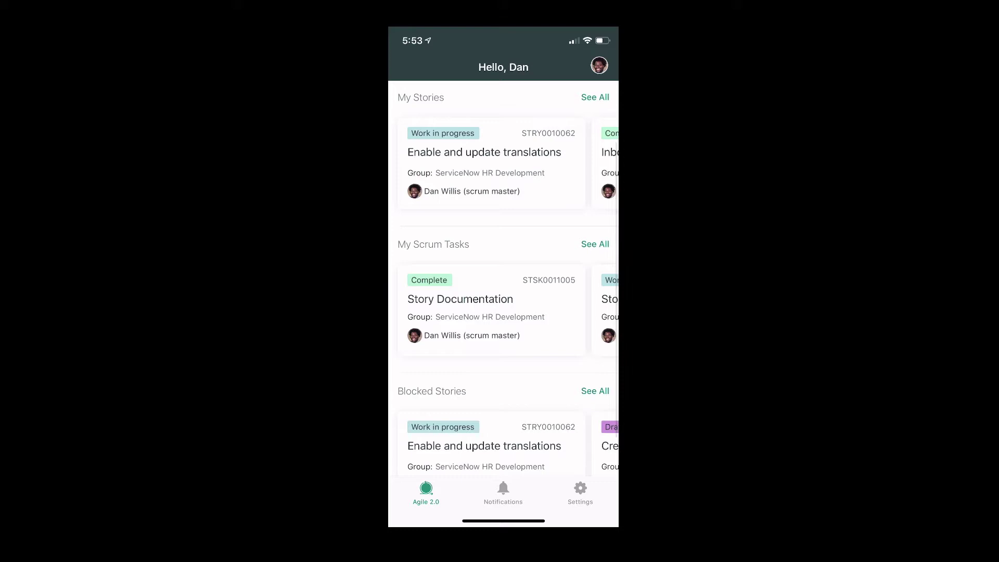
scroll(503, 164, "right", 5)
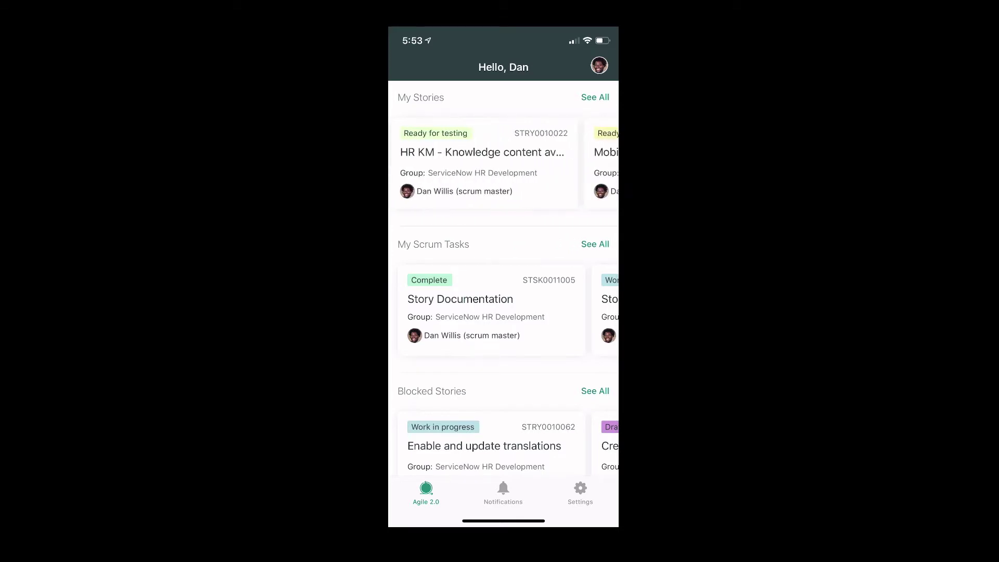
- Open HR KM story STRY0010022 and review its details, activity and three related scrum tasks
left_click(541, 139)
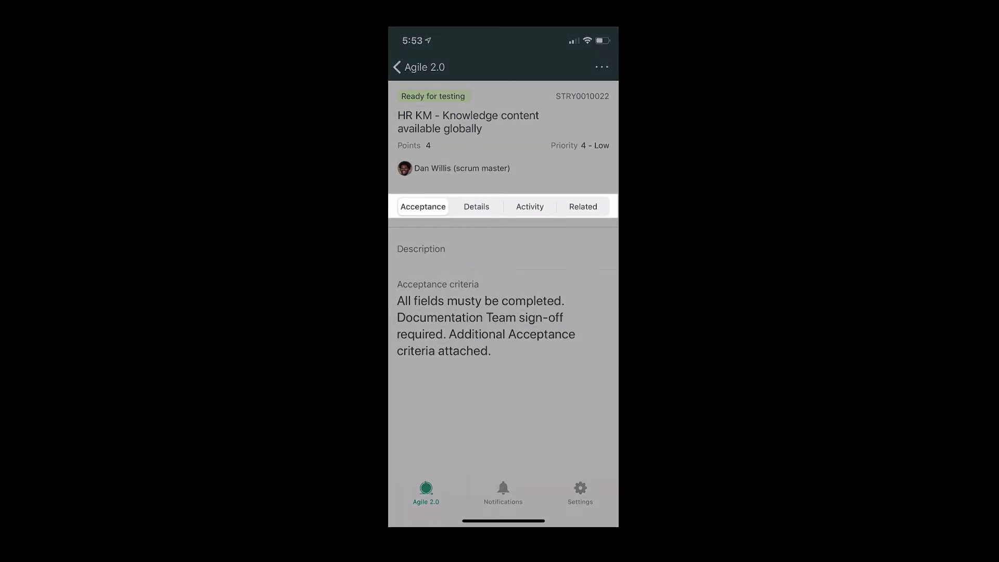
left_click(476, 207)
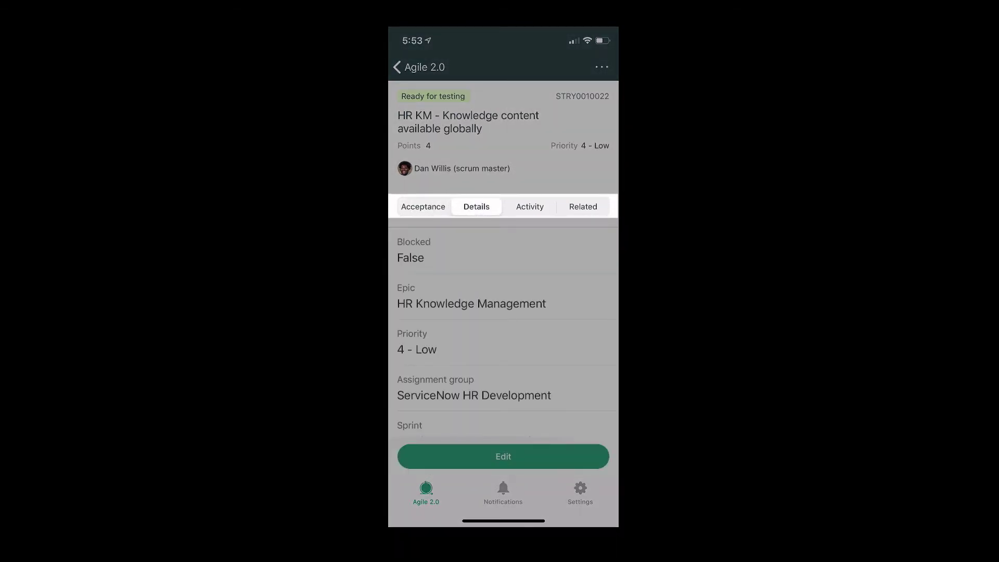
left_click(530, 206)
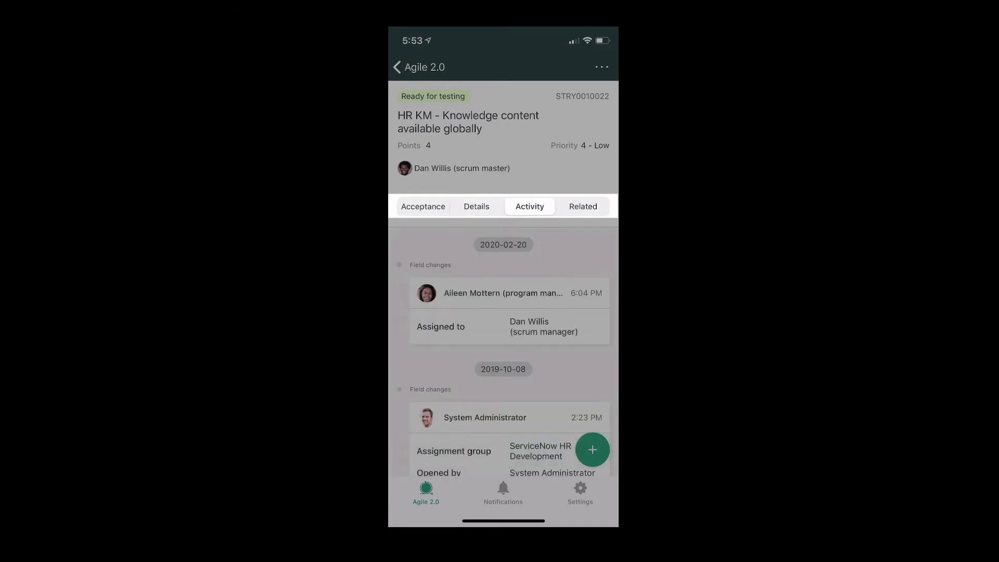
left_click(593, 450)
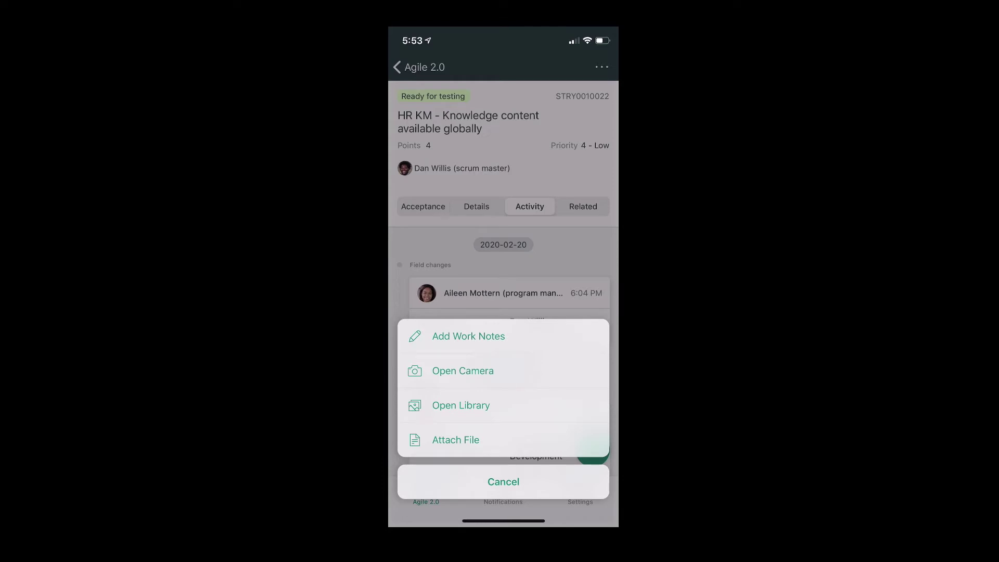
left_click(504, 482)
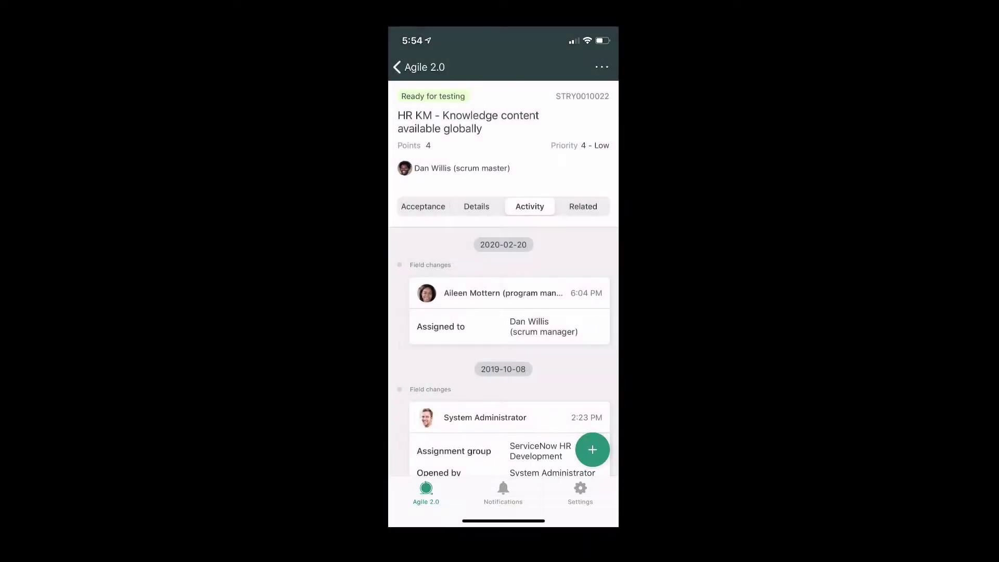
left_click(583, 206)
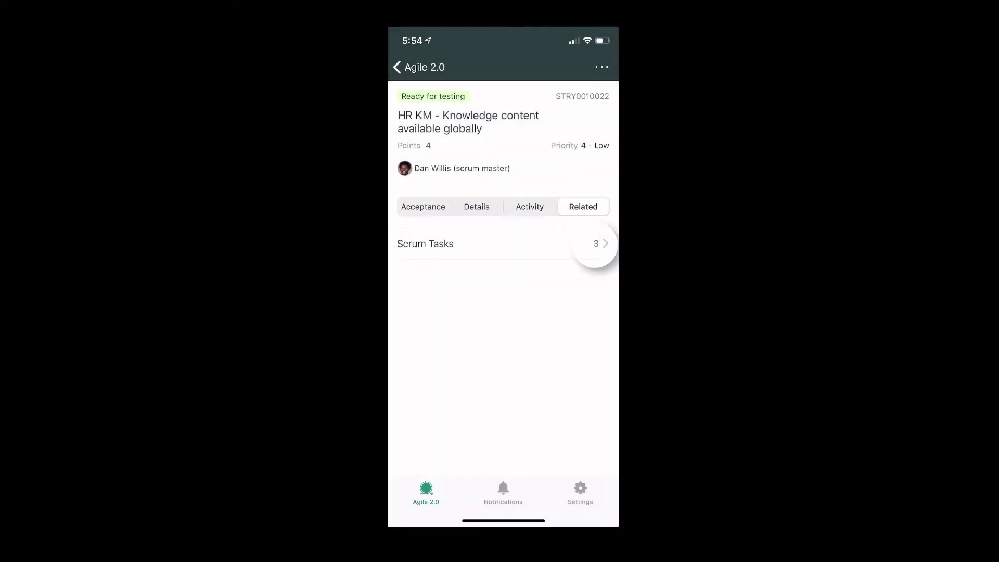
left_click(504, 243)
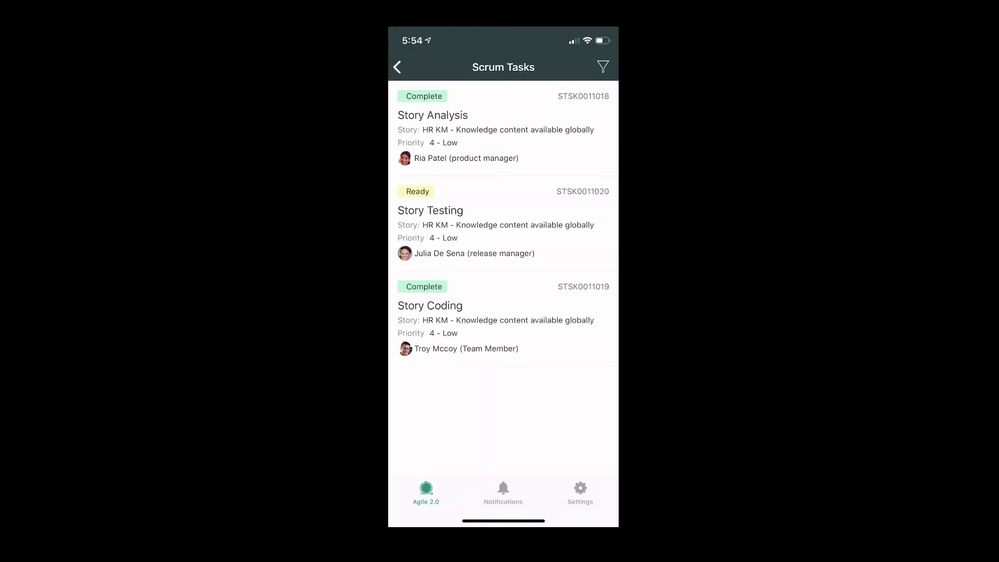
- From My Scrum Tasks, open Story Documentation task STSK0011016 and submit 2 actual hours
left_click(397, 68)
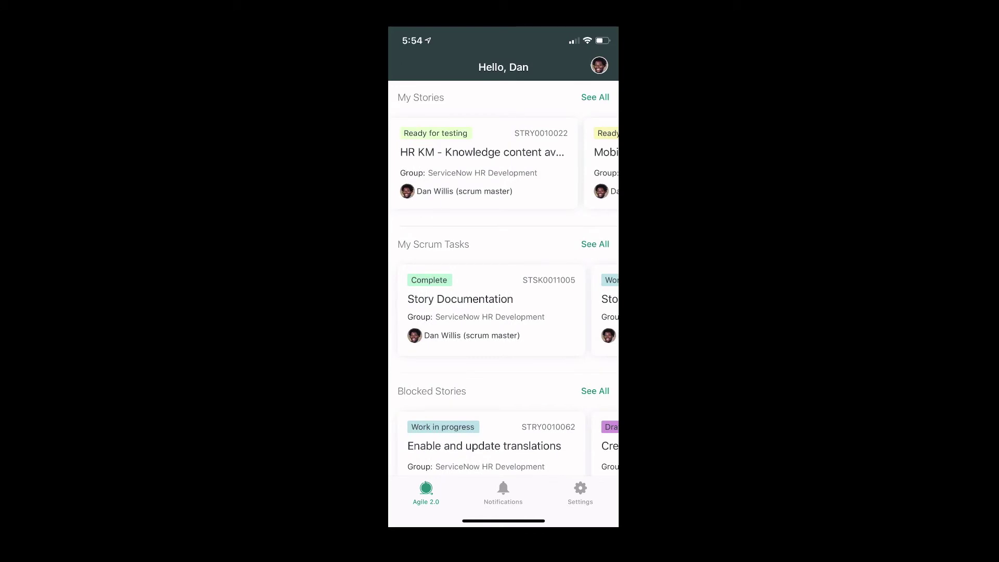
left_click_drag(547, 313, 438, 312)
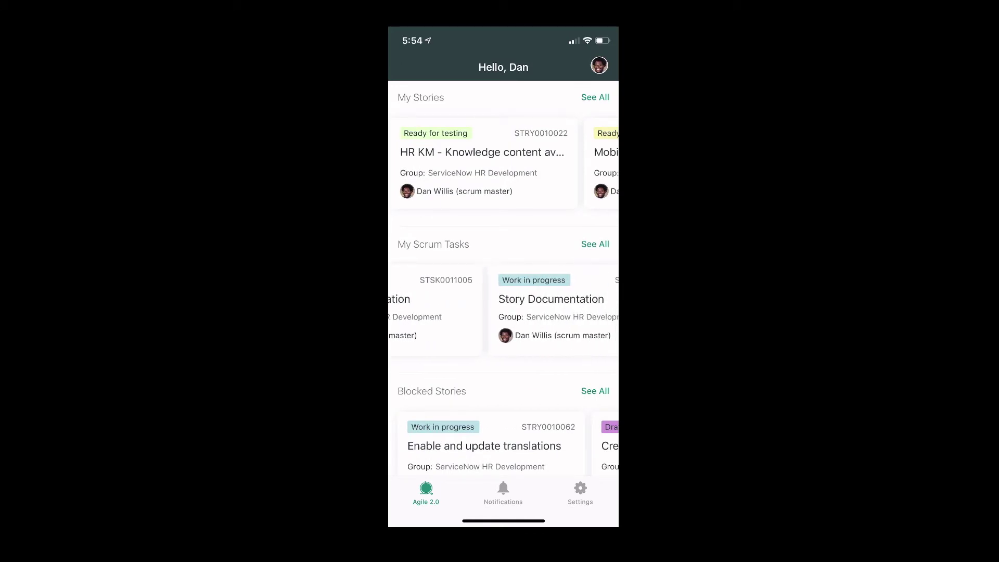
left_click(507, 309)
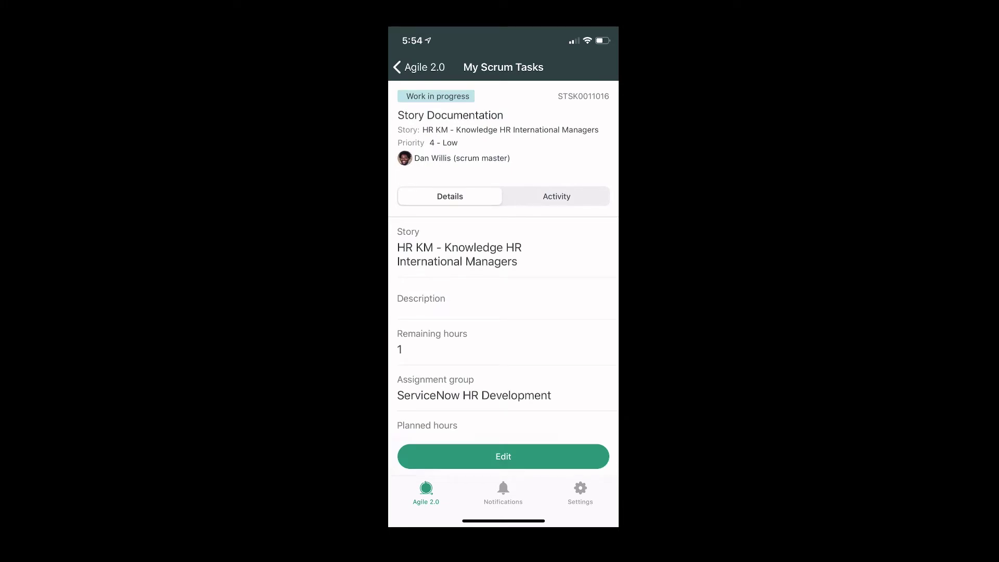
left_click(504, 456)
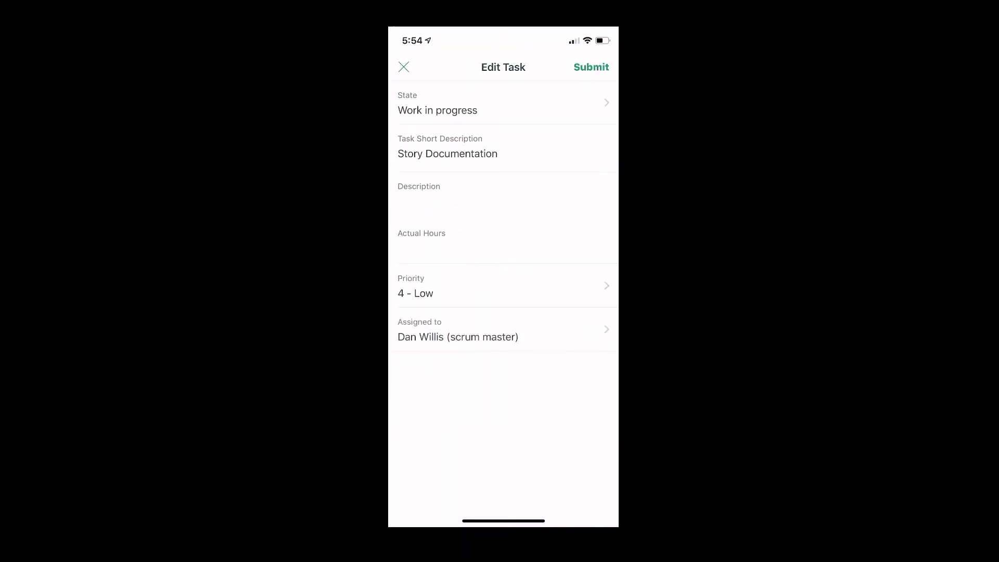
left_click(503, 249)
type("2")
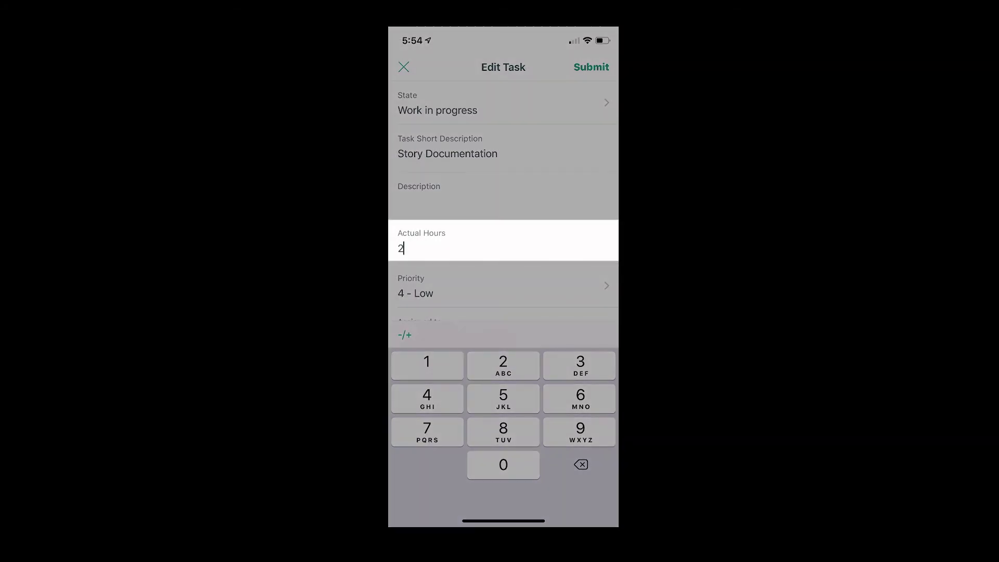
left_click(592, 67)
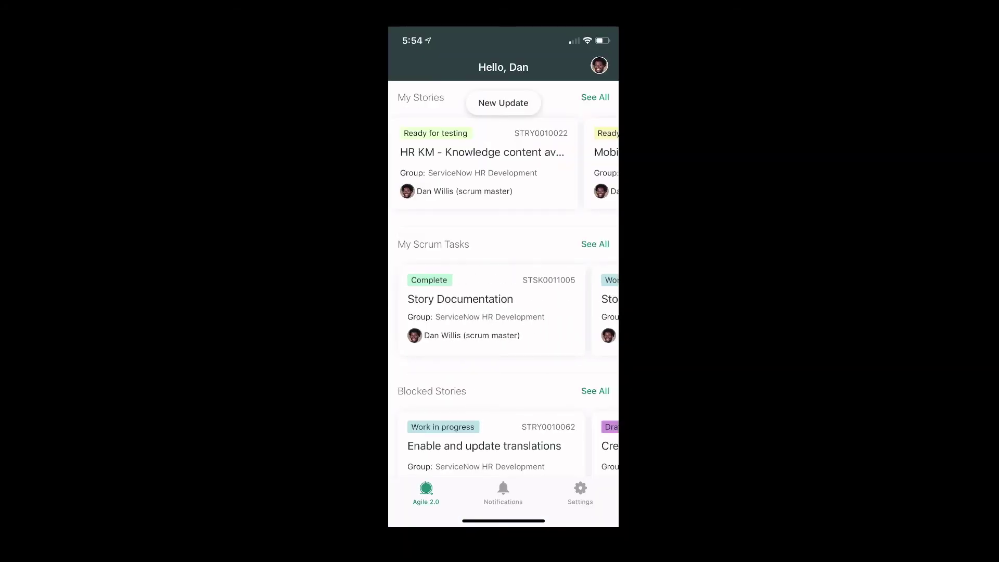
scroll(504, 281, "down", 2)
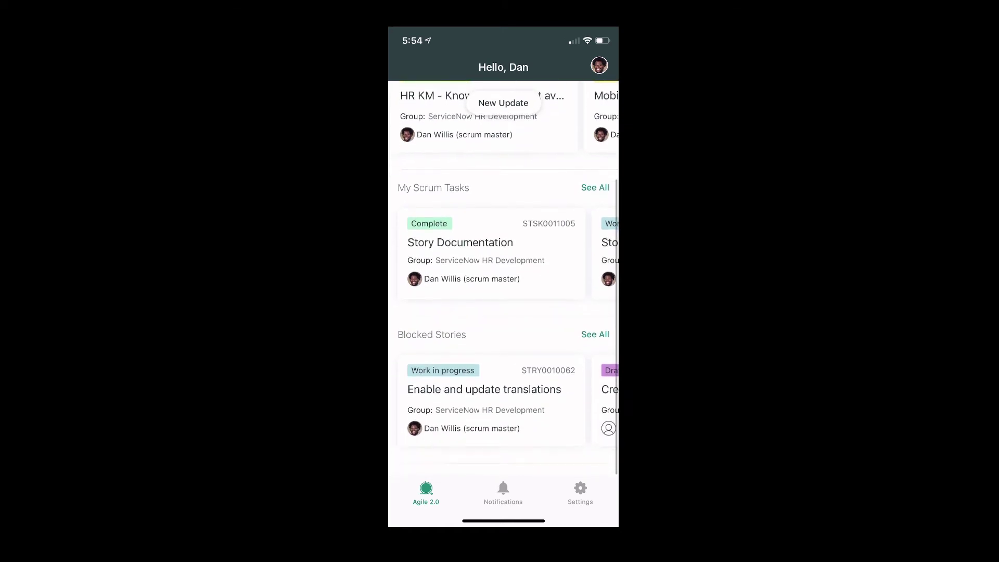
scroll(500, 402, "right", 5)
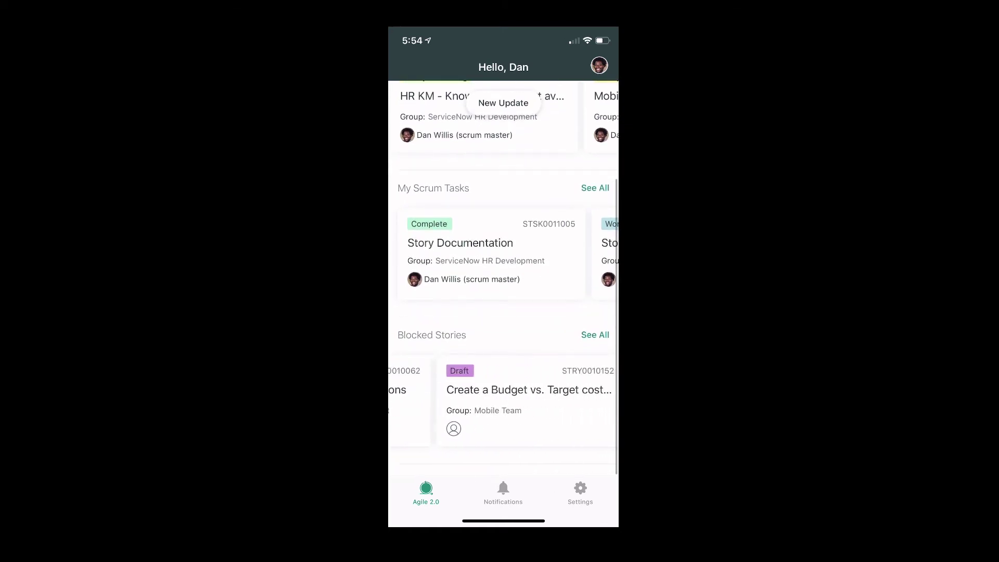
scroll(500, 402, "right", 5)
- Set Blocked to false on story STRY0010151, then view the two remaining blocked stories
left_click(558, 380)
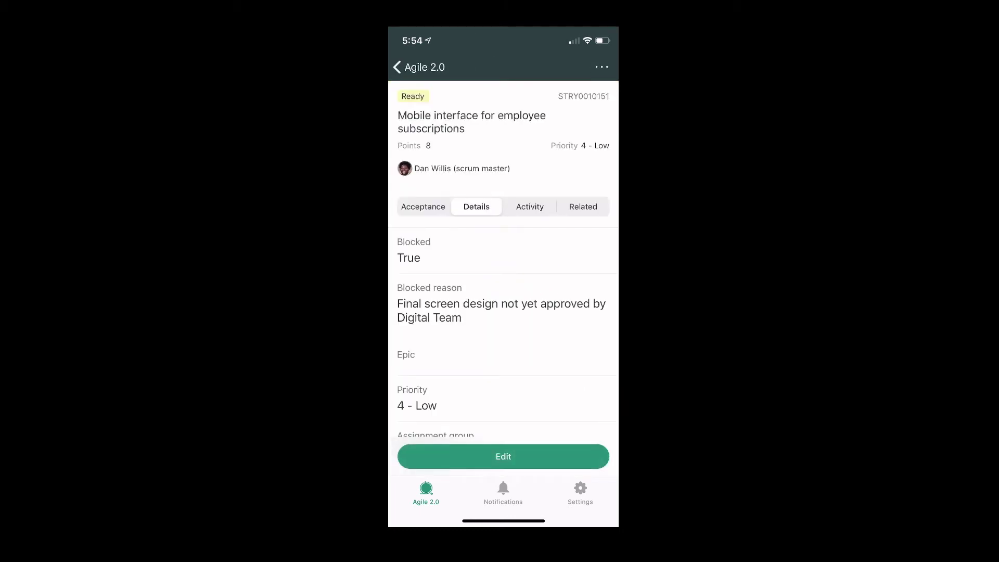
left_click(503, 456)
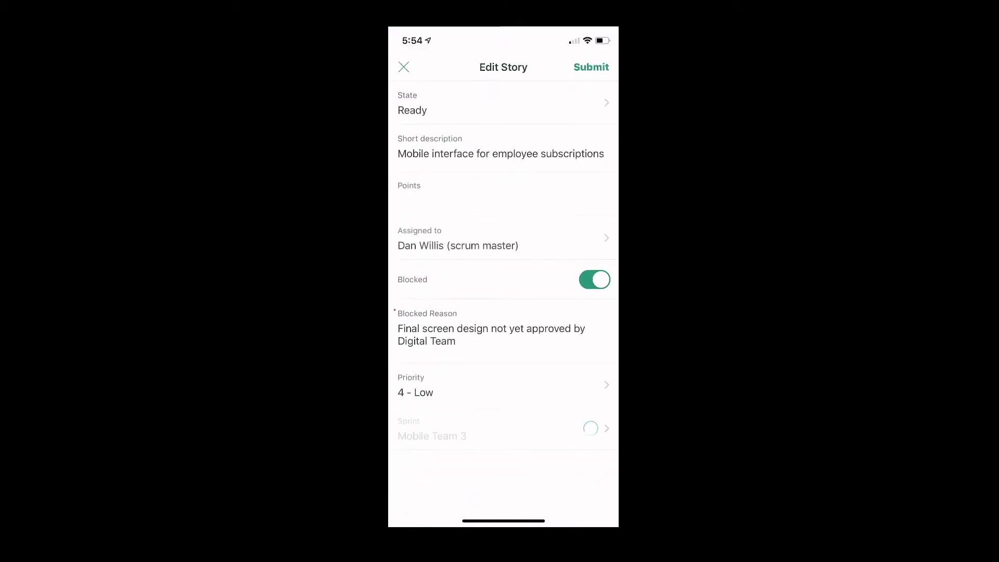
left_click(595, 279)
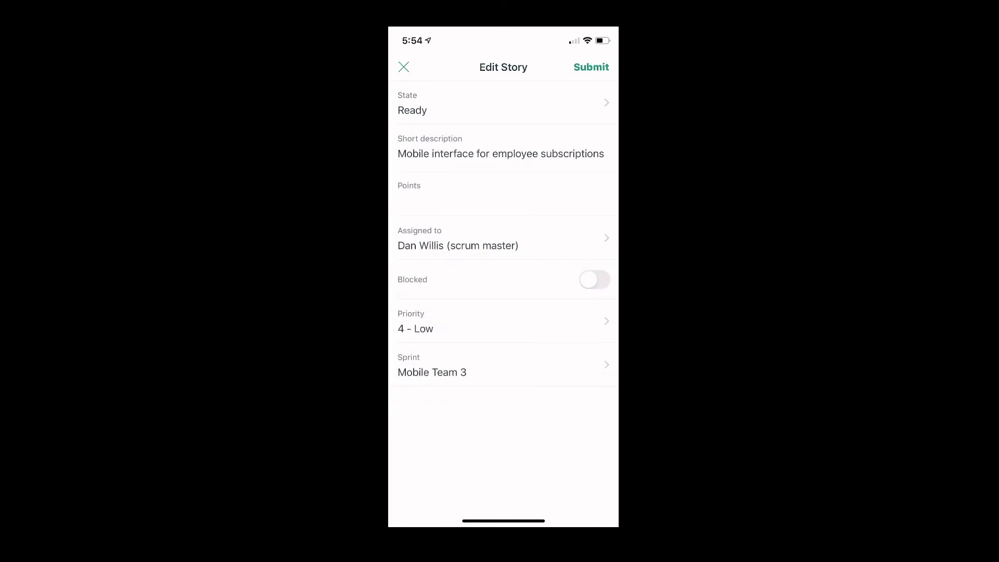
left_click(591, 68)
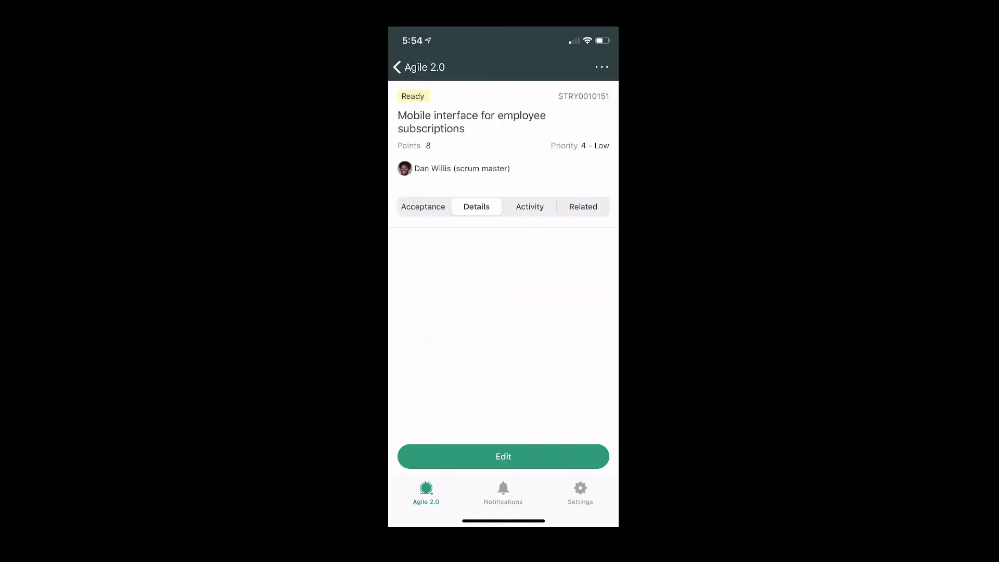
left_click(414, 68)
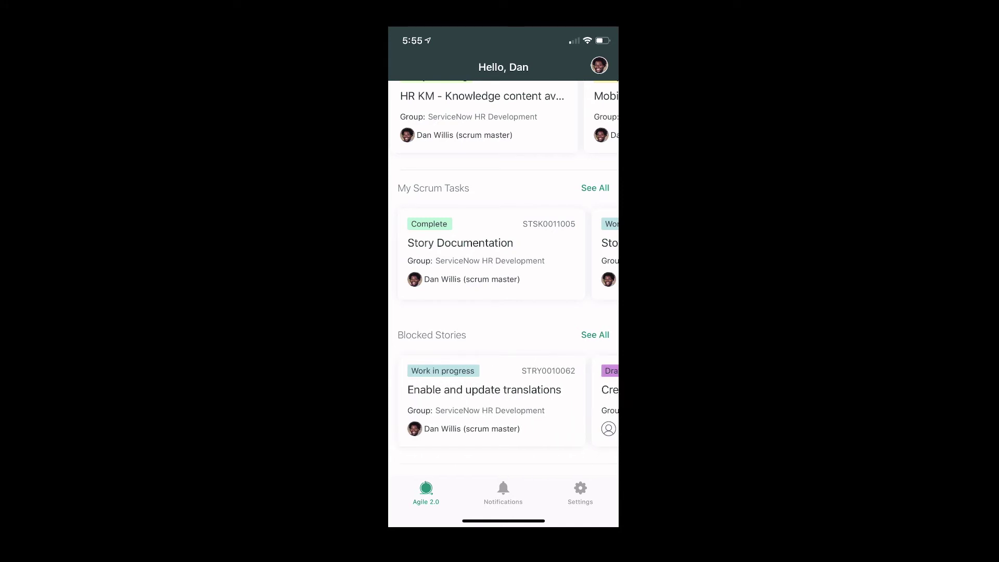
left_click(595, 334)
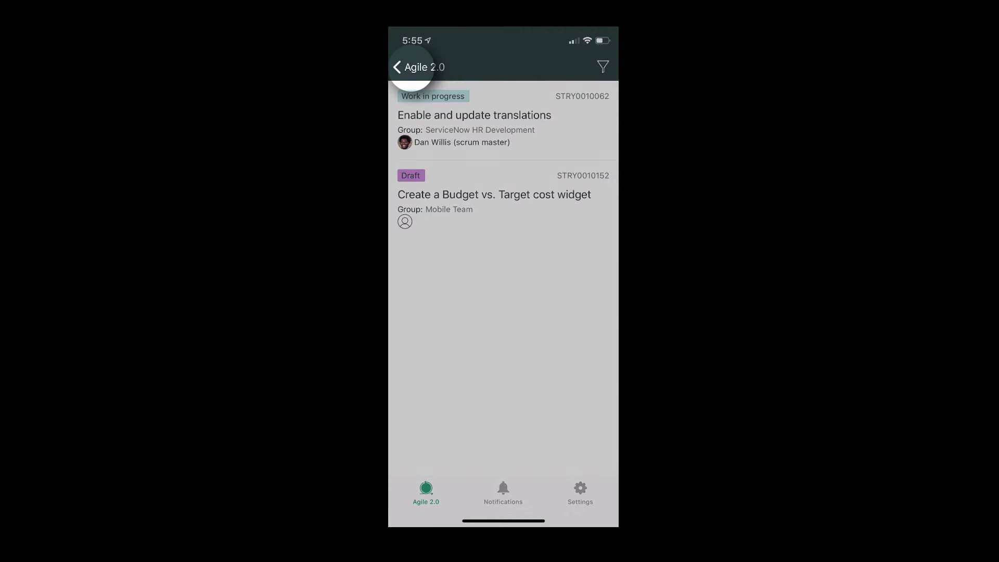
- Open ServiceNow HR Development sprint tracking from home and show its All Stories list
left_click(413, 67)
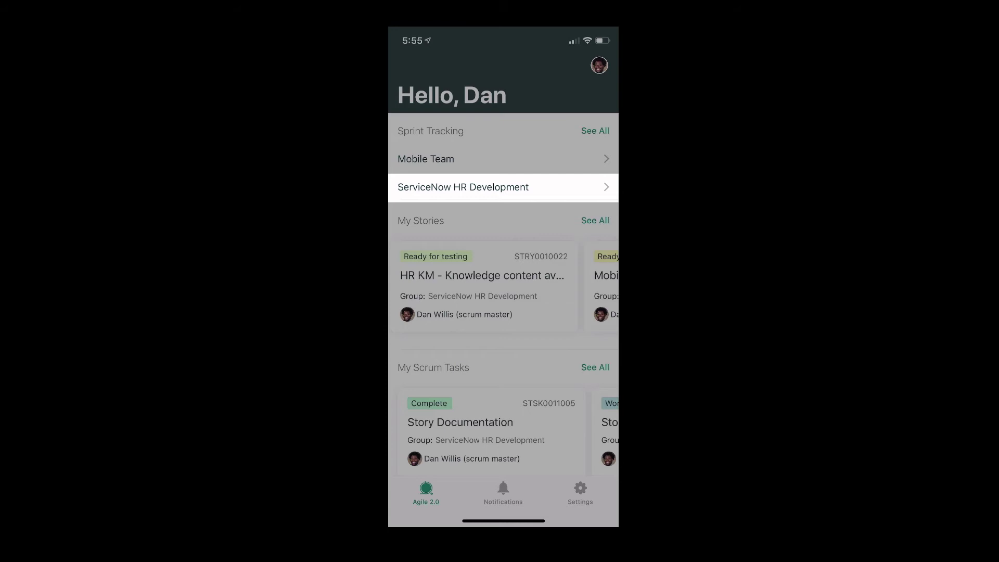
left_click(464, 186)
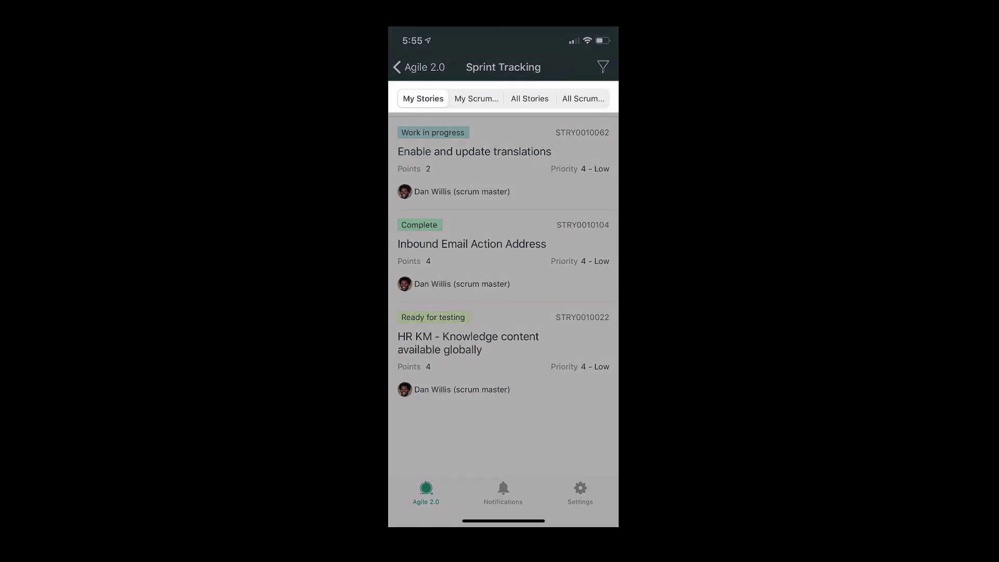
left_click(530, 99)
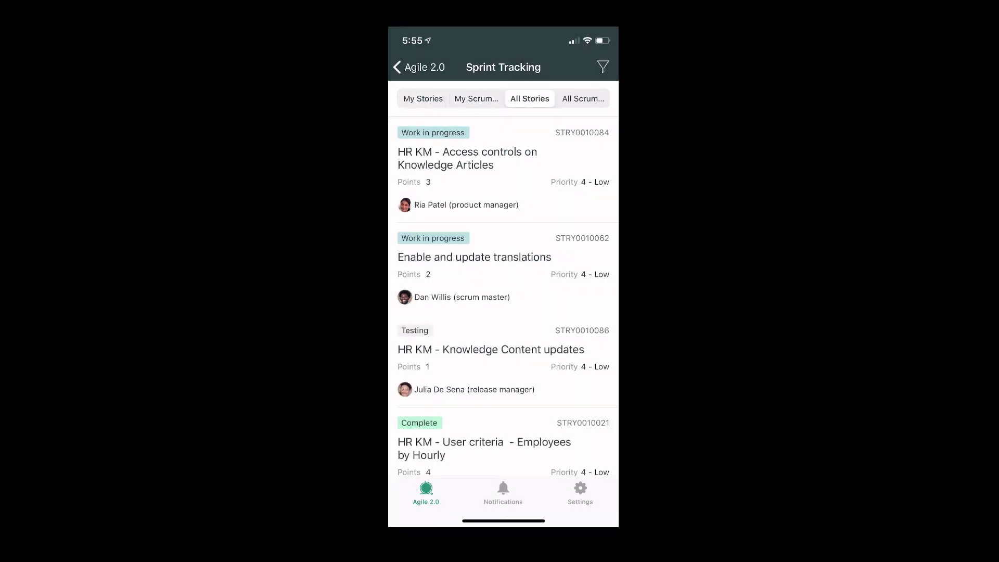
scroll(504, 297, "down", 2)
scroll(504, 297, "down", 4)
scroll(504, 297, "down", 2)
scroll(504, 297, "down", 2)
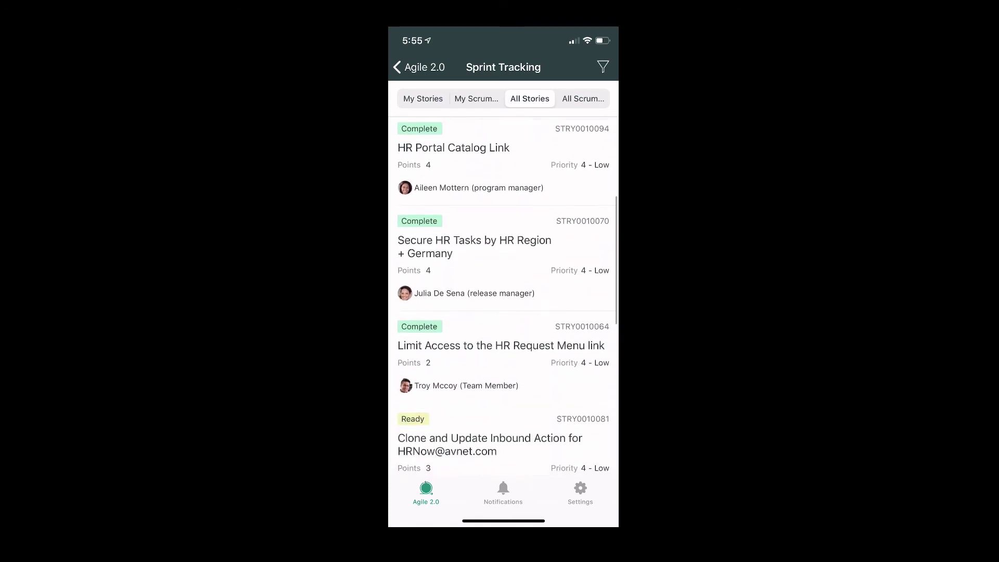
scroll(504, 297, "down", 3)
scroll(503, 297, "down", 1)
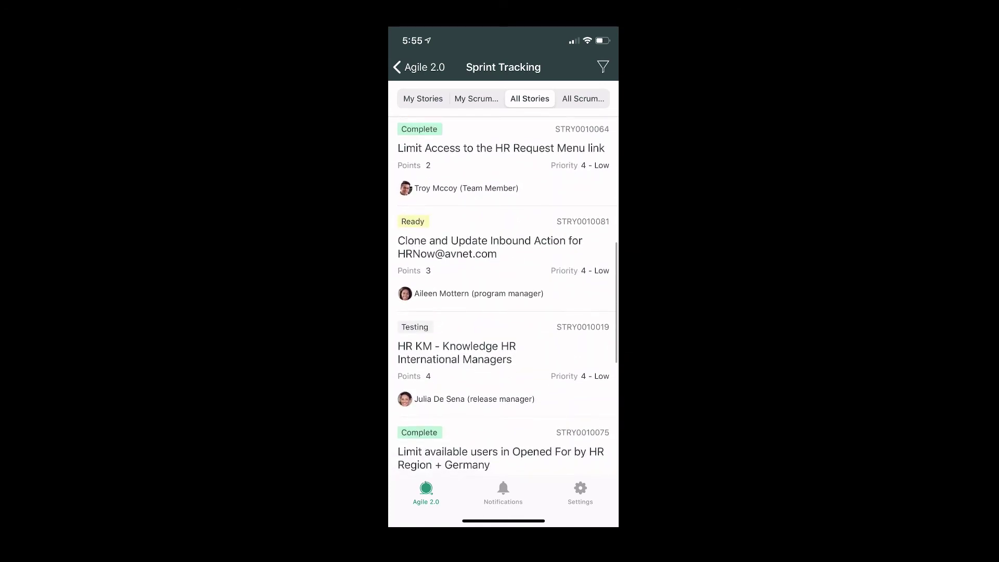
- Dictate and save a good-luck work note on story STRY0010019 via its quick actions
left_click_drag(547, 364, 407, 364)
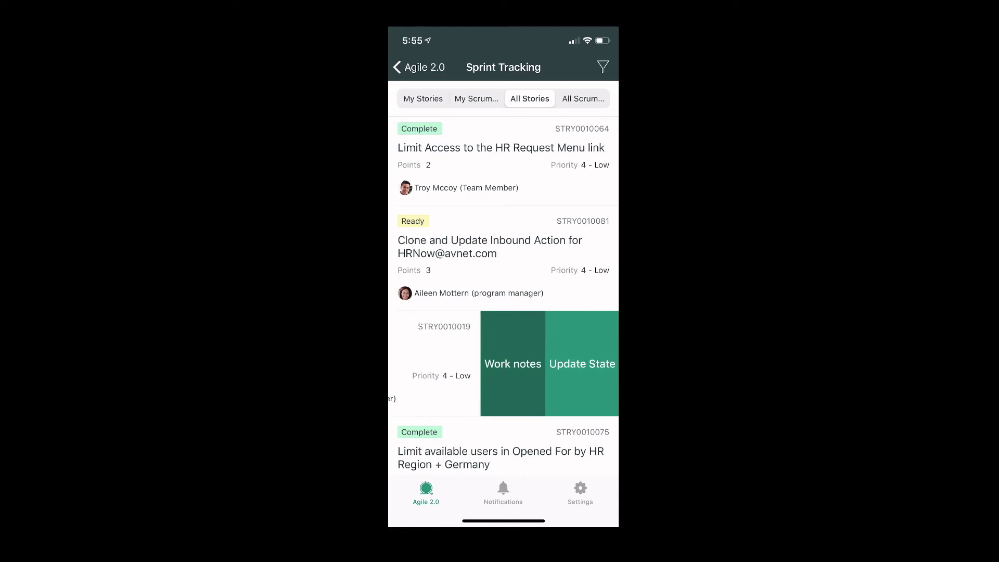
left_click(513, 364)
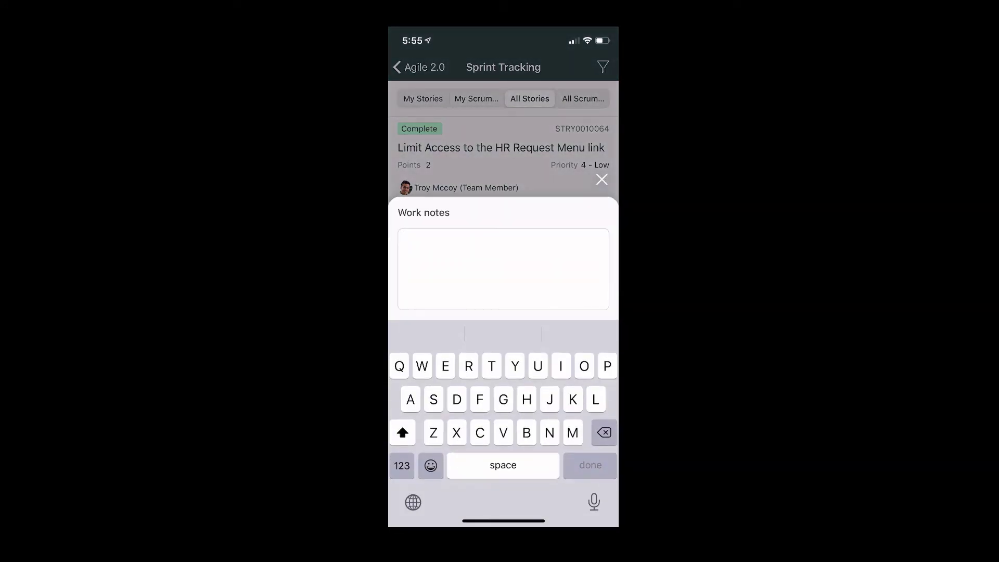
left_click(595, 502)
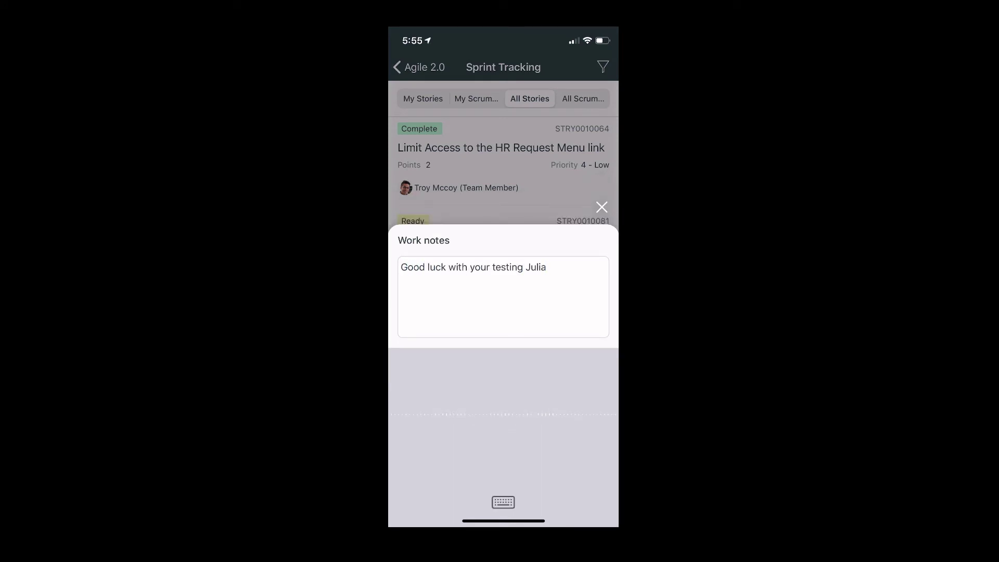
left_click(601, 207)
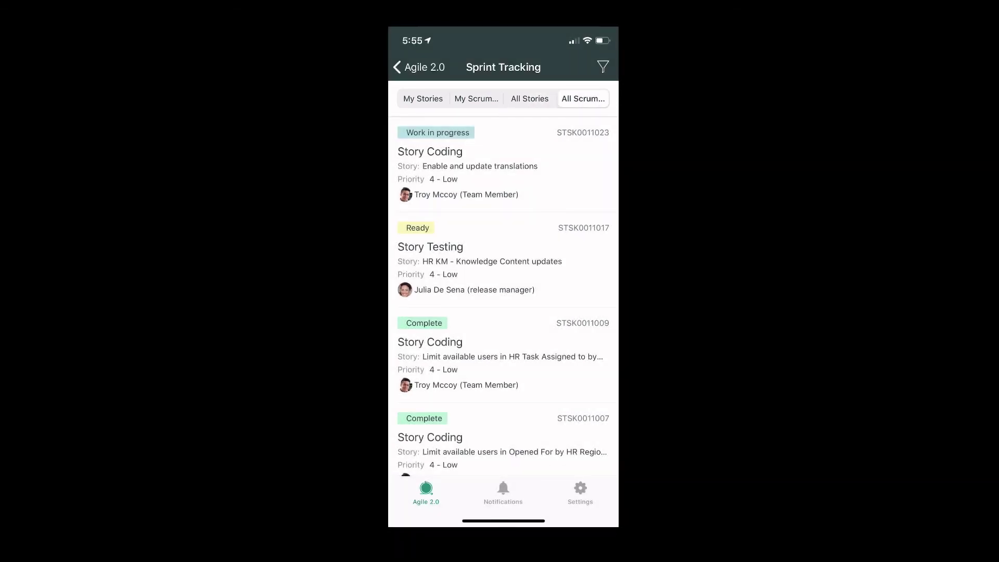
scroll(504, 298, "down", 10)
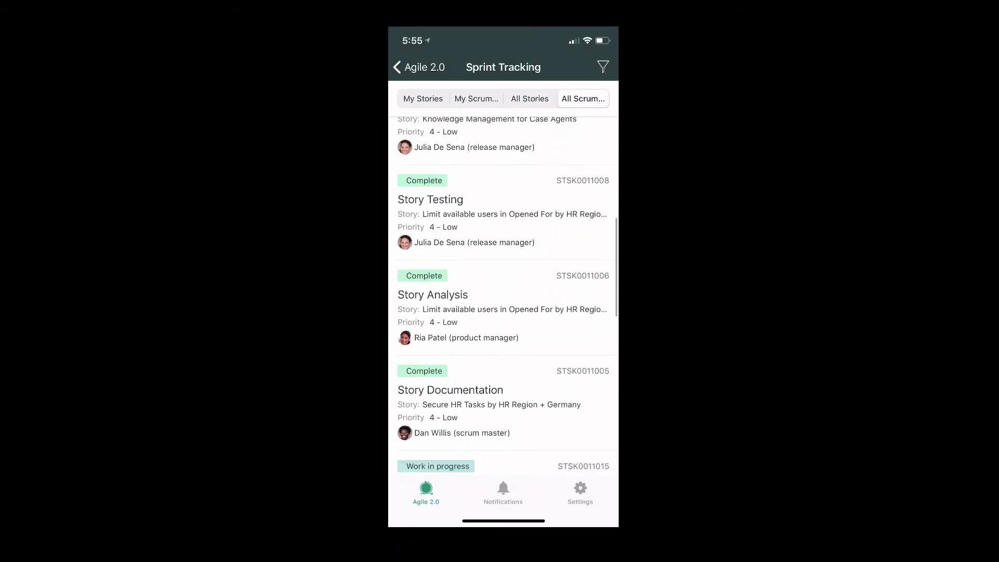
scroll(508, 297, "down", 1)
scroll(507, 296, "down", 1)
scroll(508, 297, "down", 1)
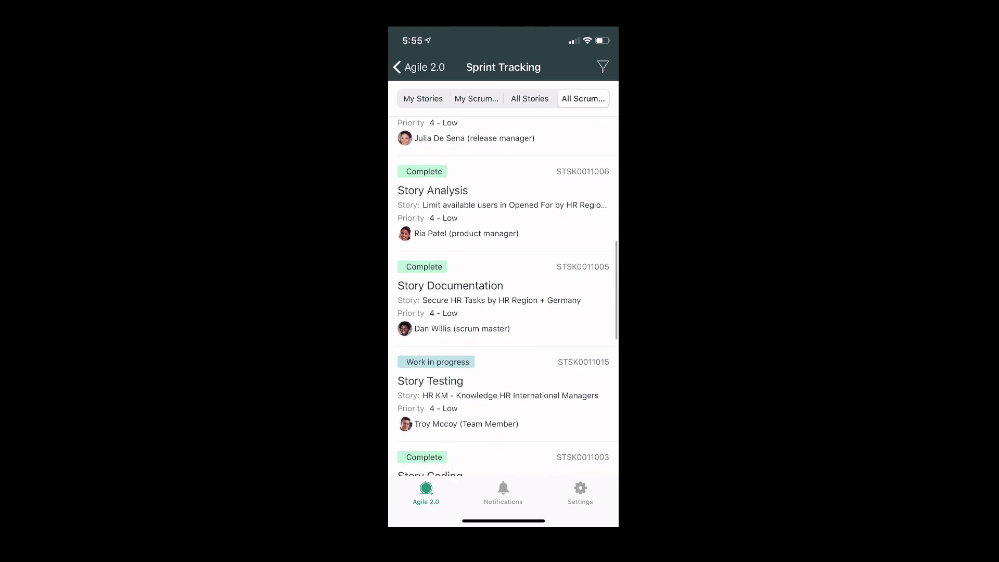
- Apply a State filter of Complete to the All Scrum Tasks list
left_click(603, 67)
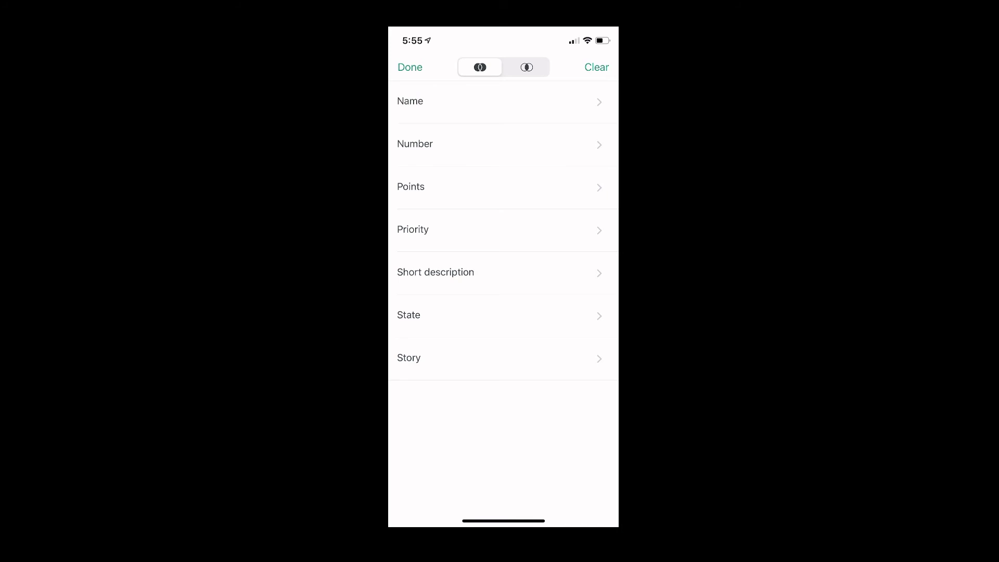
left_click(412, 314)
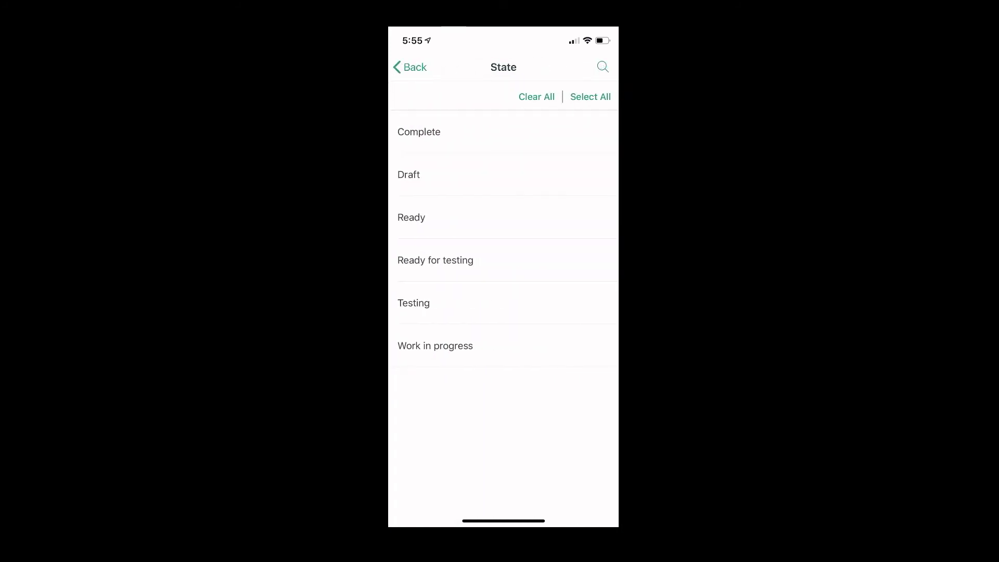
left_click(425, 136)
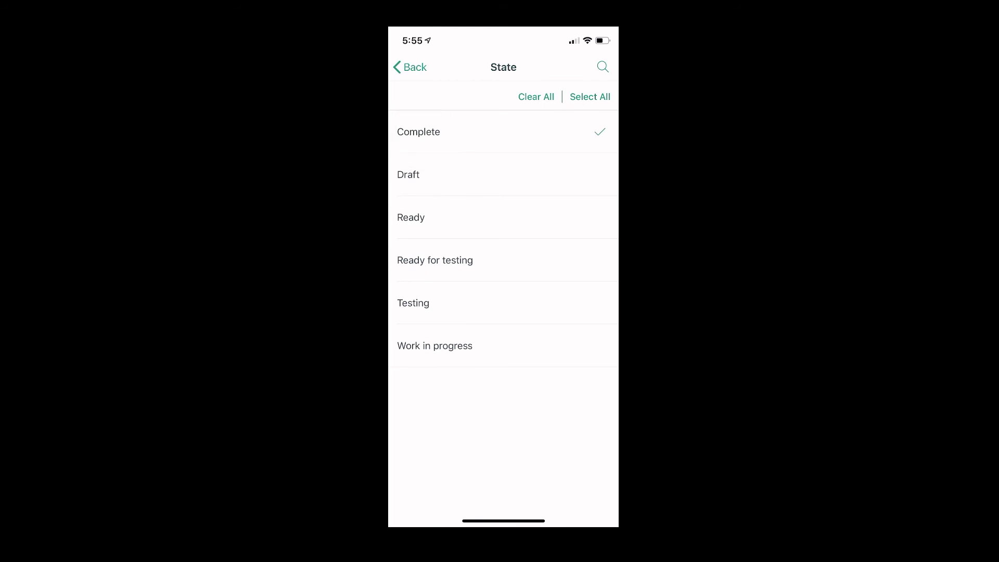
left_click(412, 68)
left_click(412, 68)
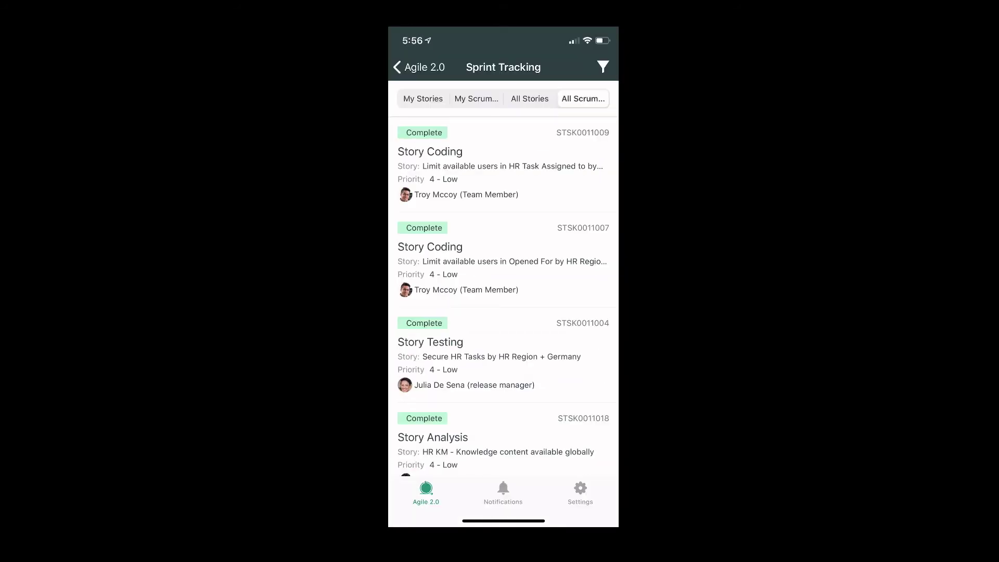
scroll(503, 297, "down", 10)
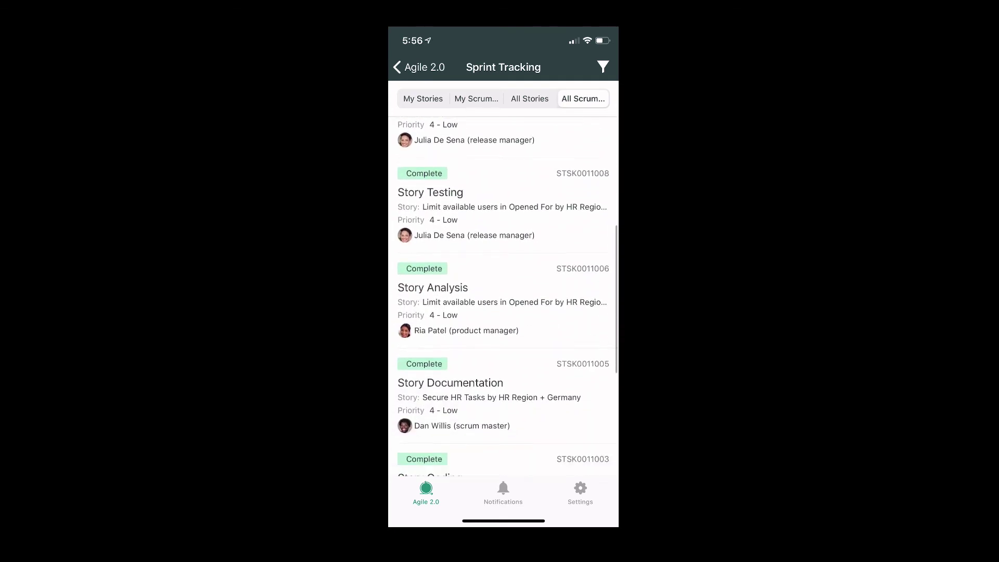
scroll(504, 296, "down", 5)
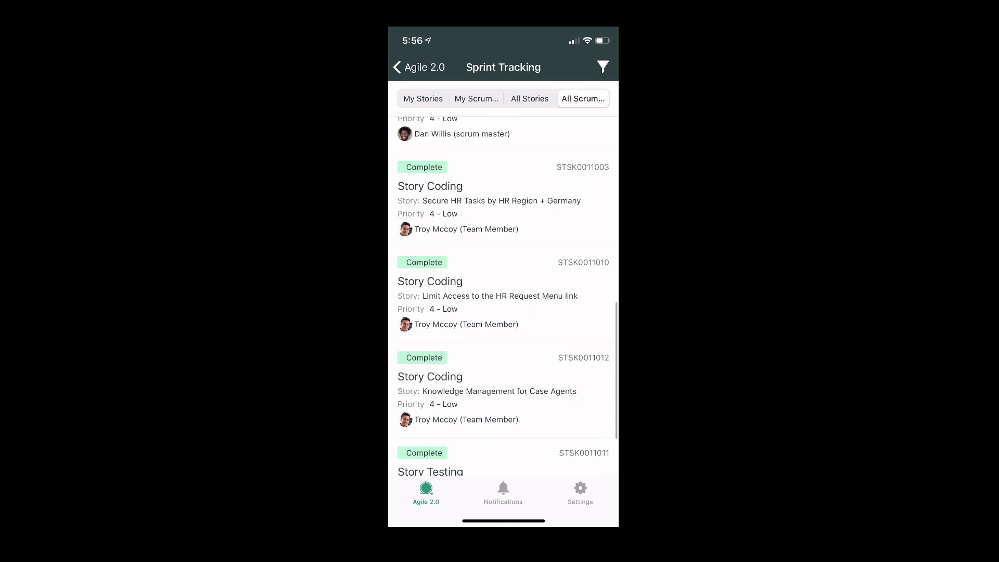
- Go back from the Complete-filtered scrum tasks to the Hello home dashboard
left_click(419, 67)
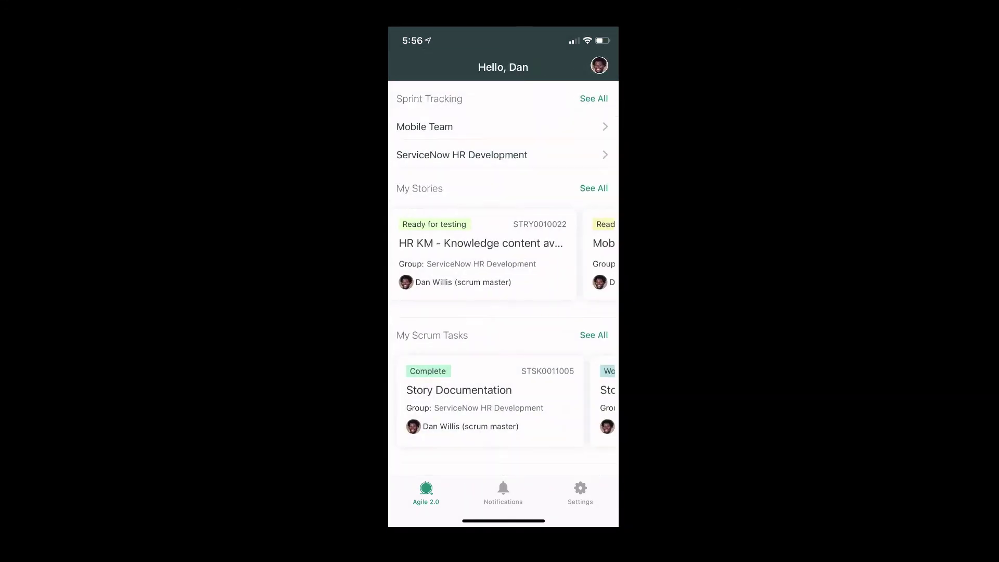